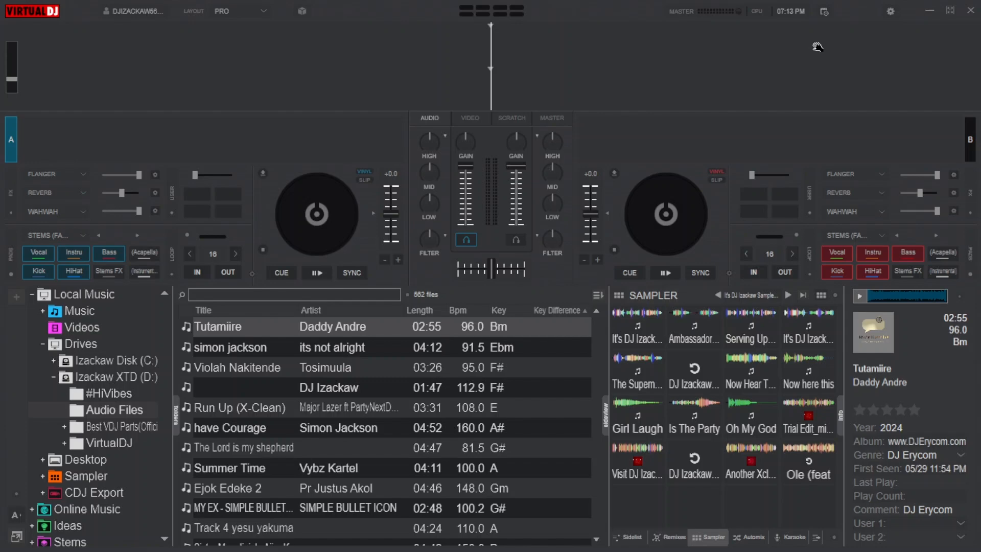
Open the first custom button on deck A for editing, dismissing the introduction, and set its action to load_next & sync
click(205, 199)
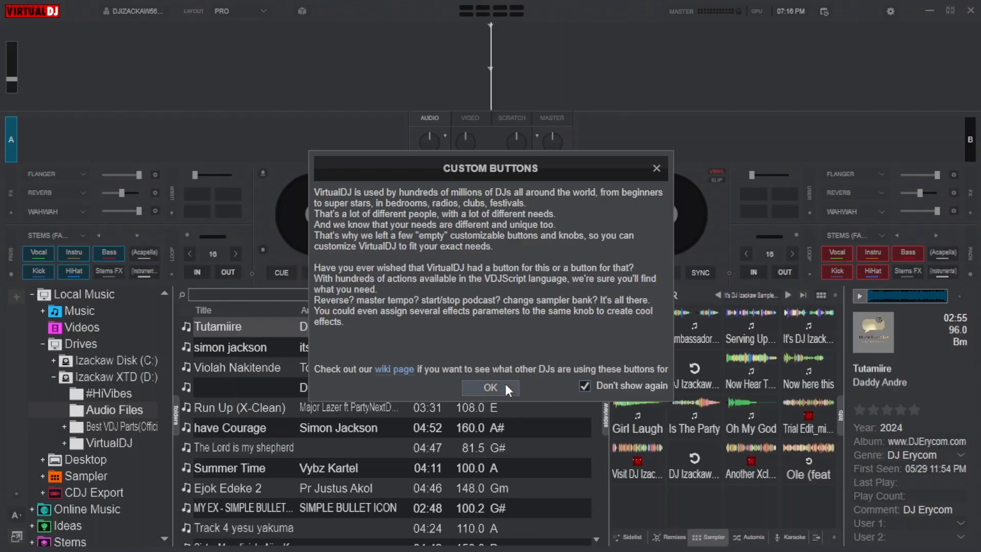
click(490, 388)
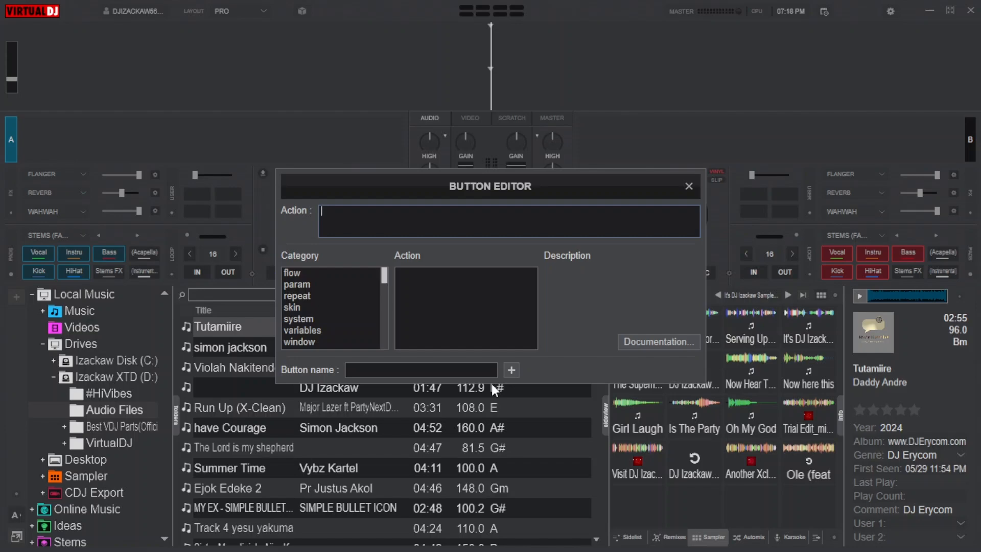
click(492, 384)
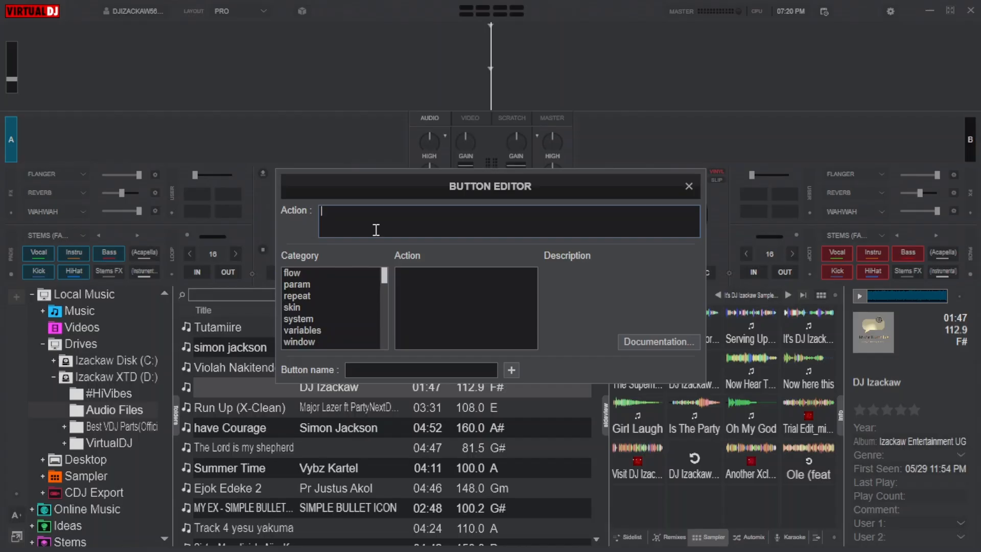
text(load)
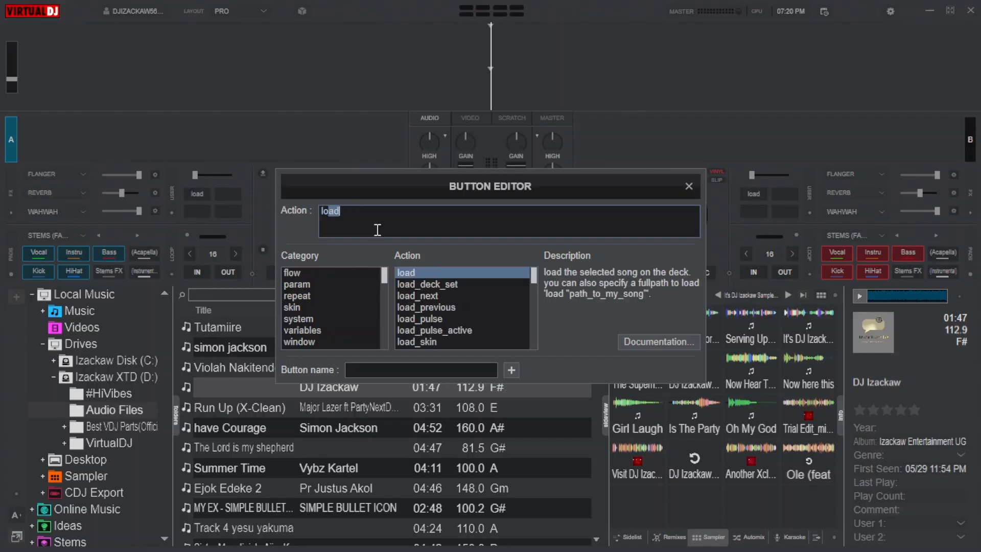
text(_)
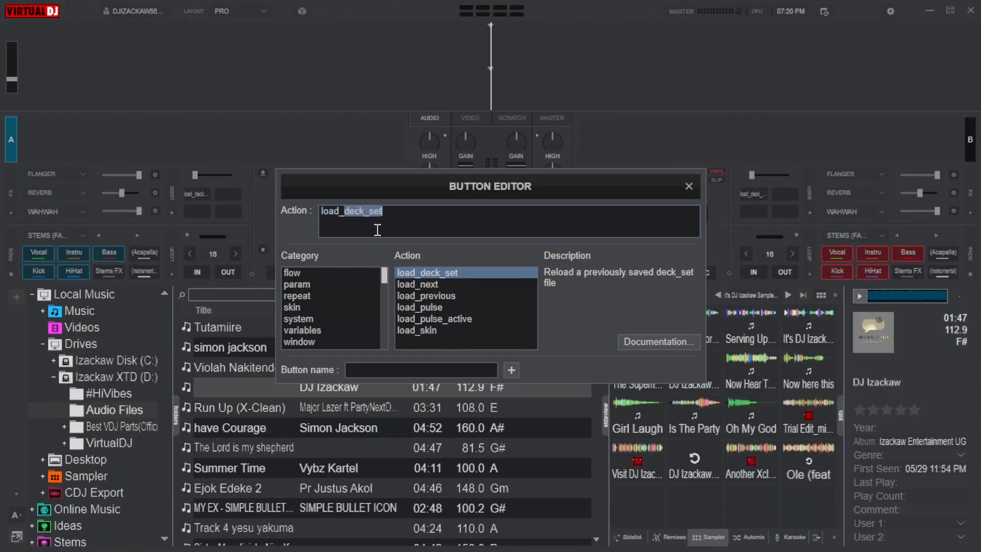
text(next )
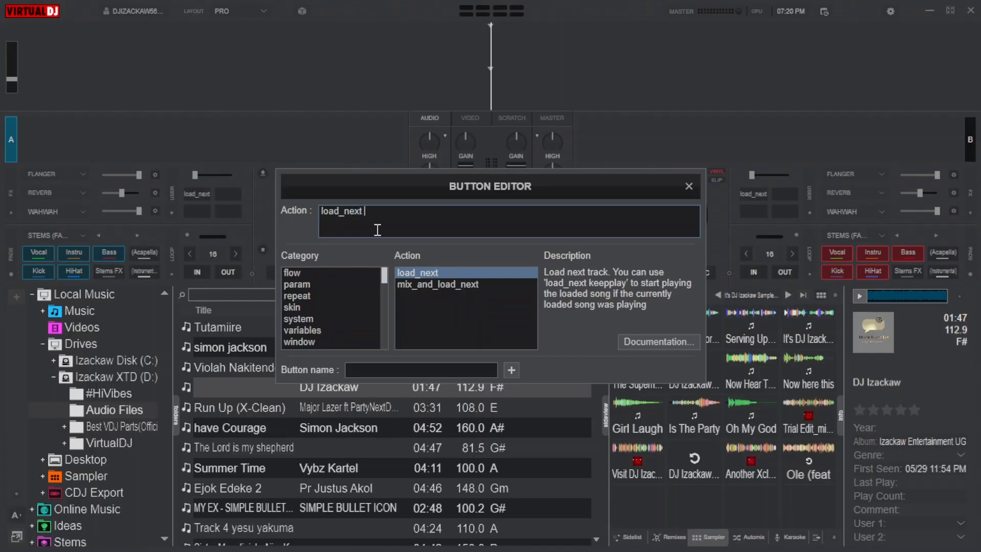
text(&)
text( sy)
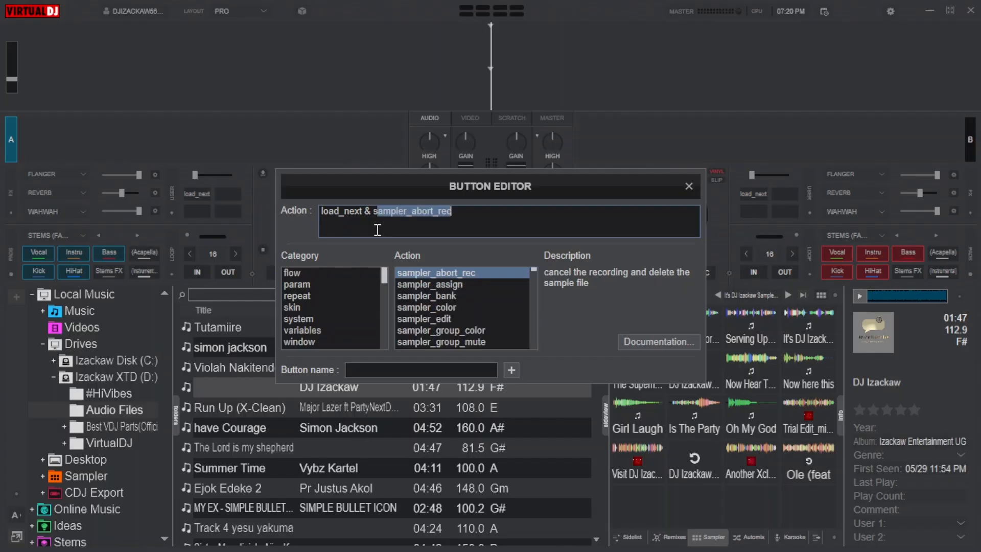
text(nc)
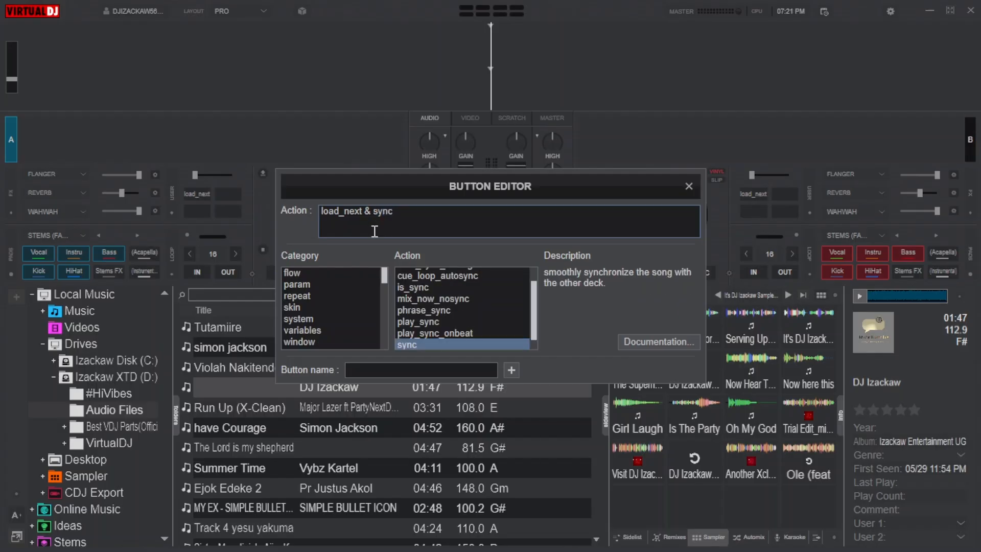
Name the custom button Load Next and use it to load a track onto deck A and another onto deck B
click(385, 364)
text(Load Next)
click(690, 188)
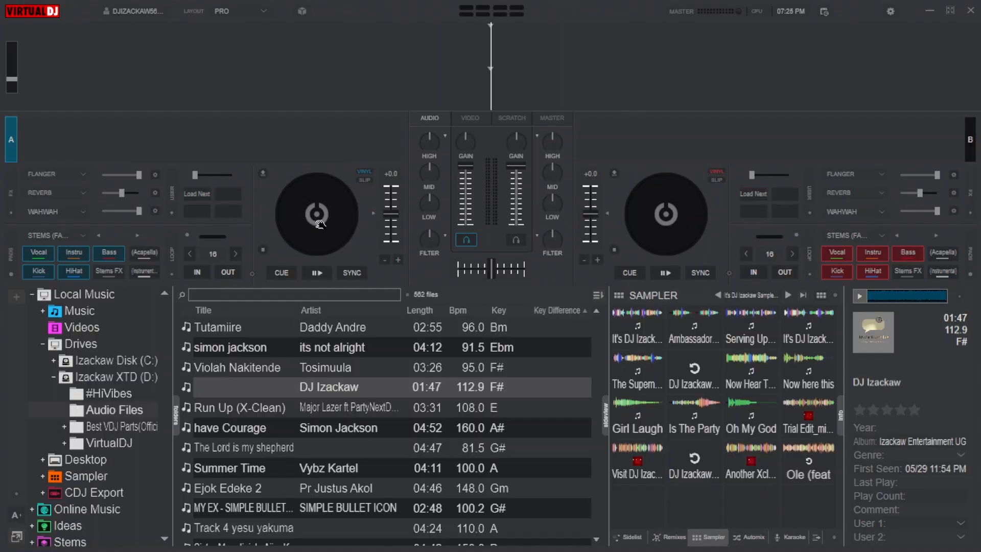
click(200, 192)
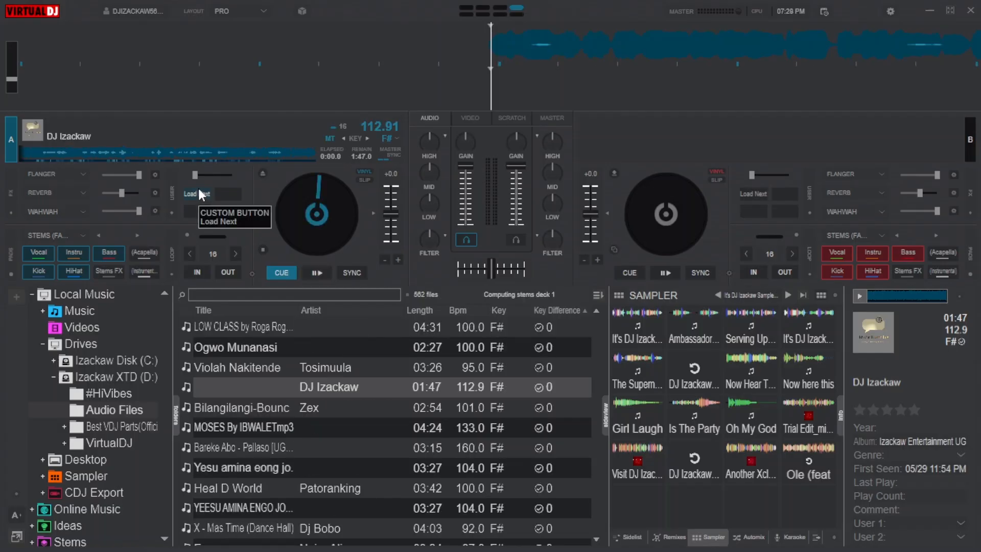
click(748, 193)
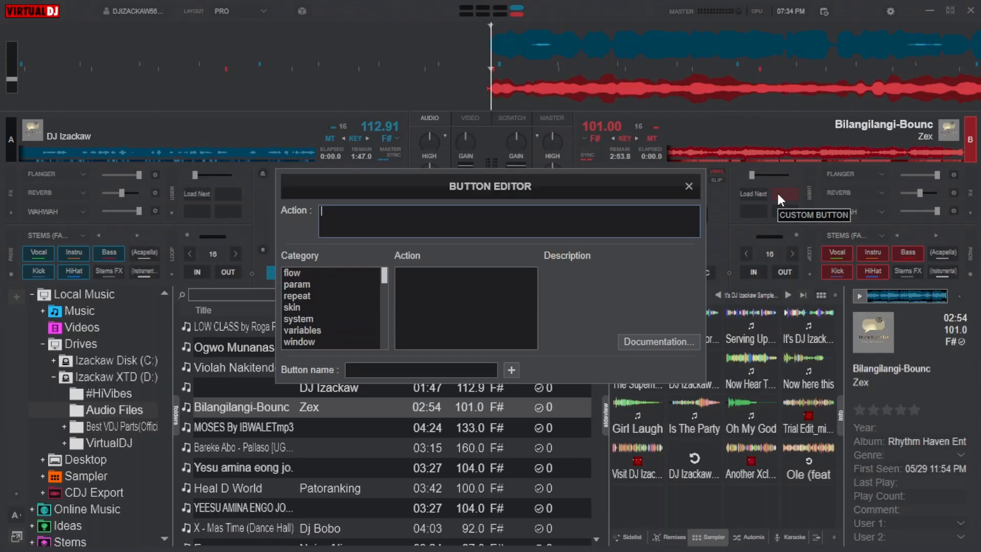
Set the second custom button's action to play_button & sync and name it Play
click(393, 223)
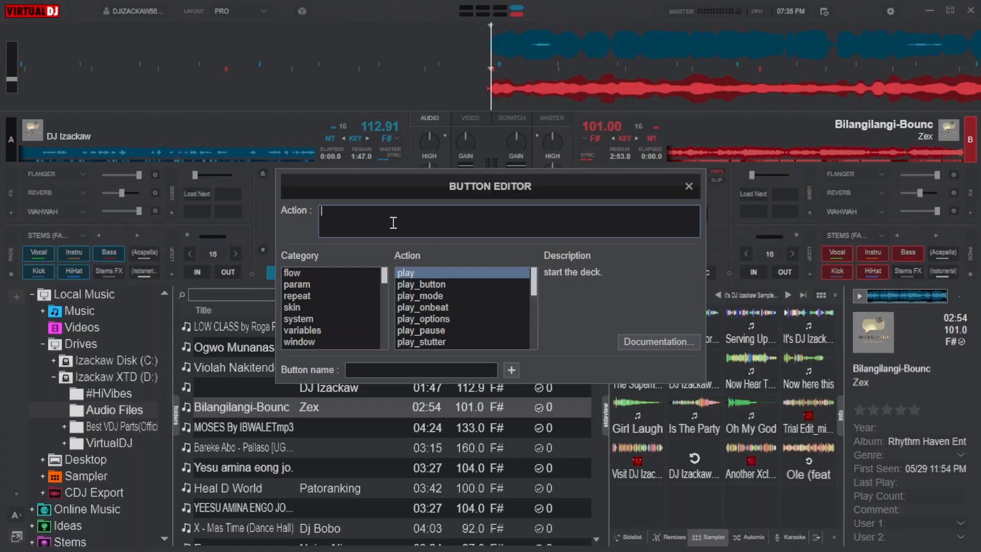
text(play_button)
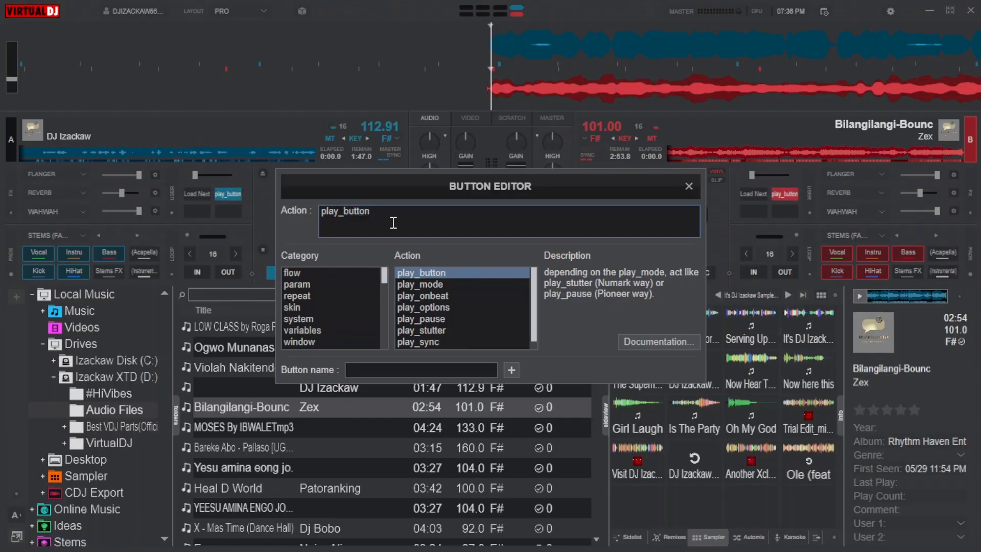
text( &)
text( sy)
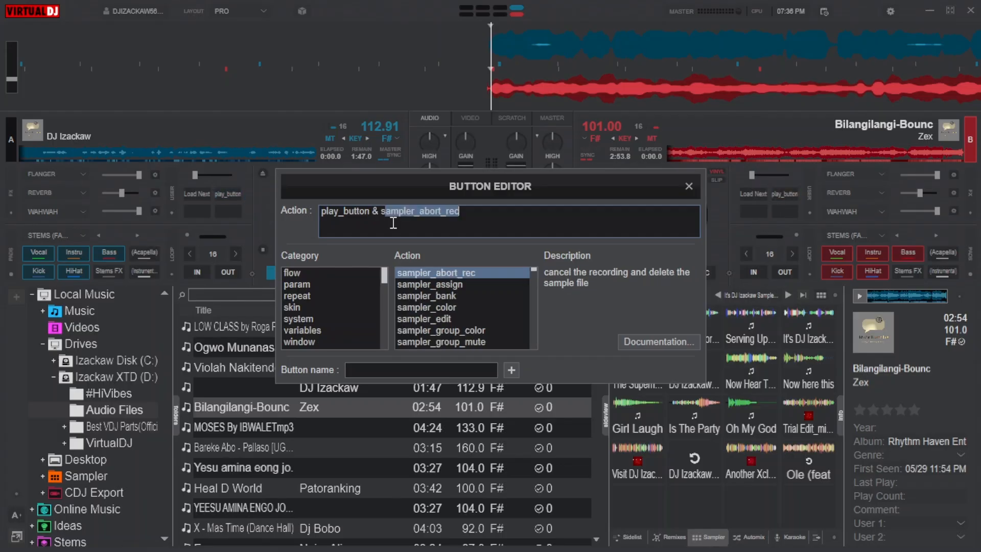
text(nc)
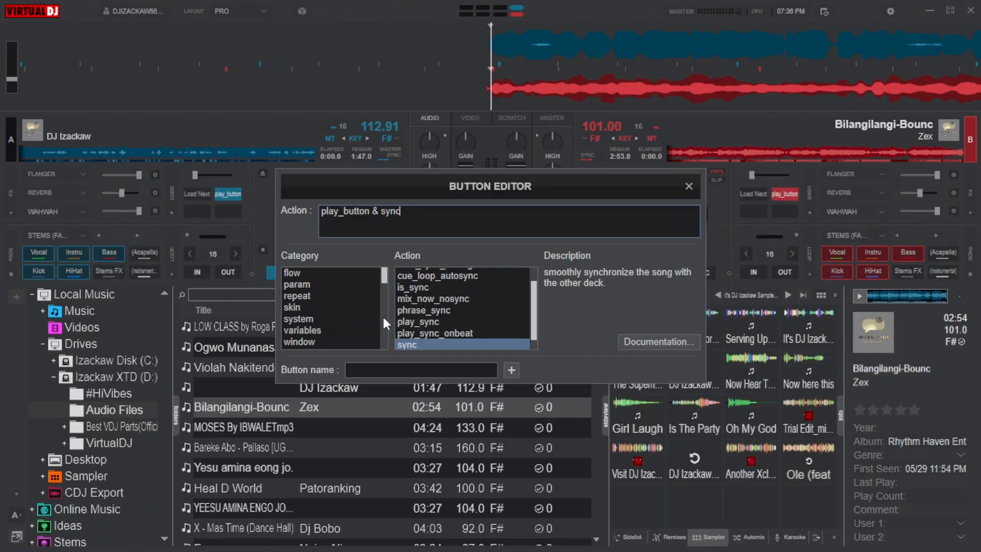
click(380, 365)
text(Play)
Add another action to the same custom button and set it to sampler_pad 1
click(512, 367)
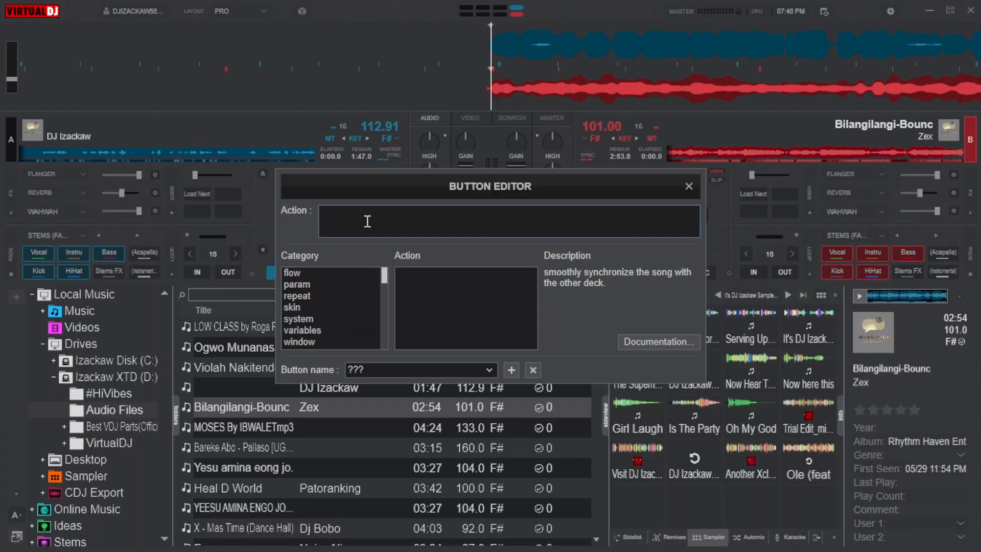
text(sampler_p)
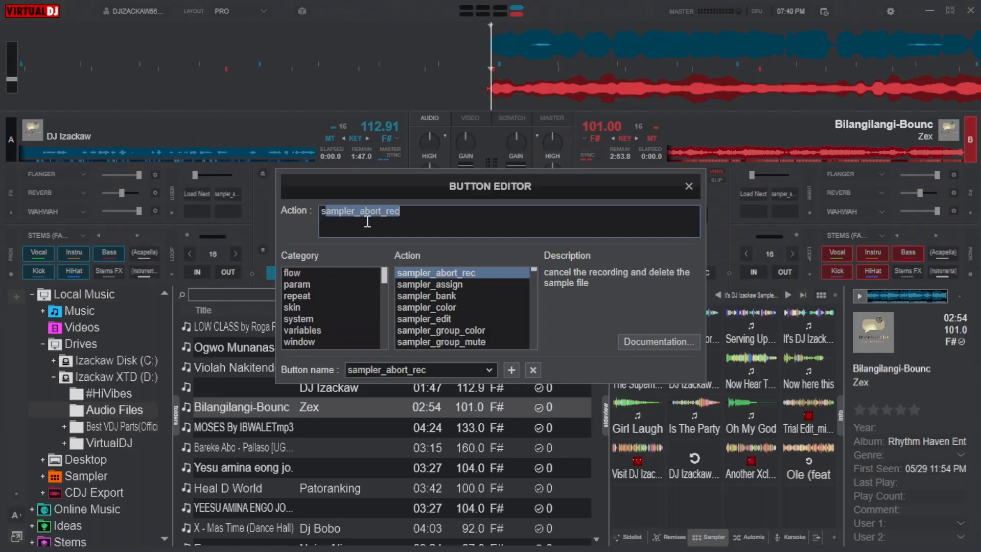
text(ad)
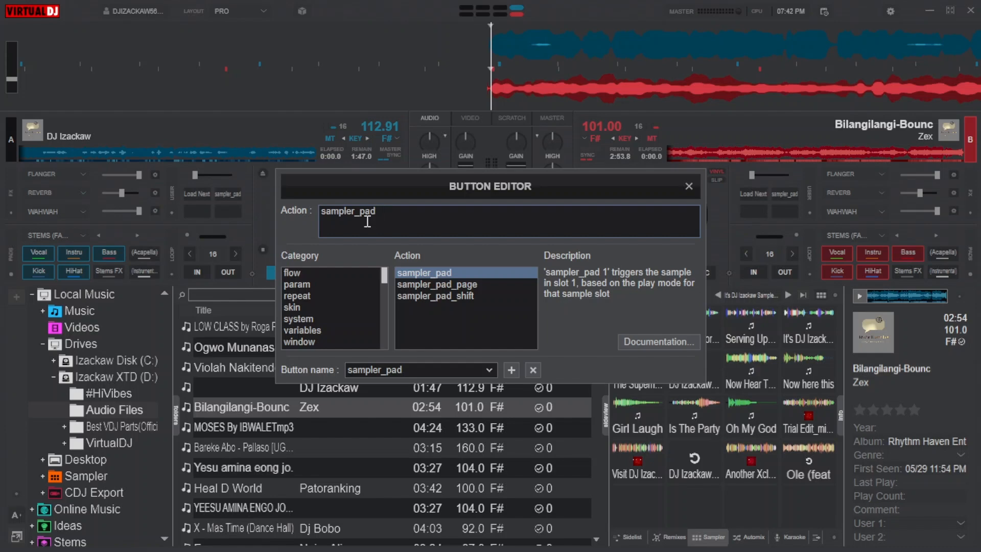
text(1)
Name the added action Sampler 1 and close the button editor
click(417, 372)
double_click(423, 370)
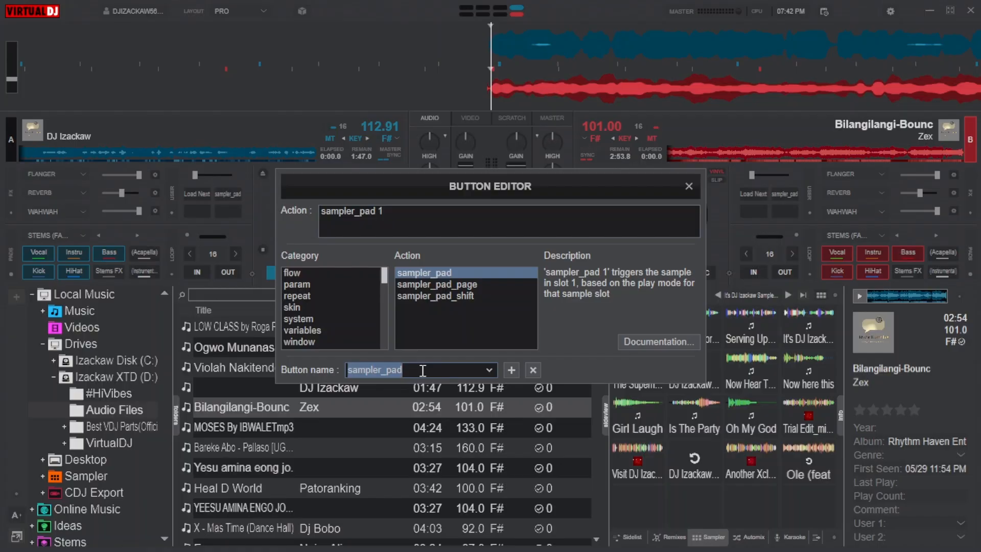
text(Sam)
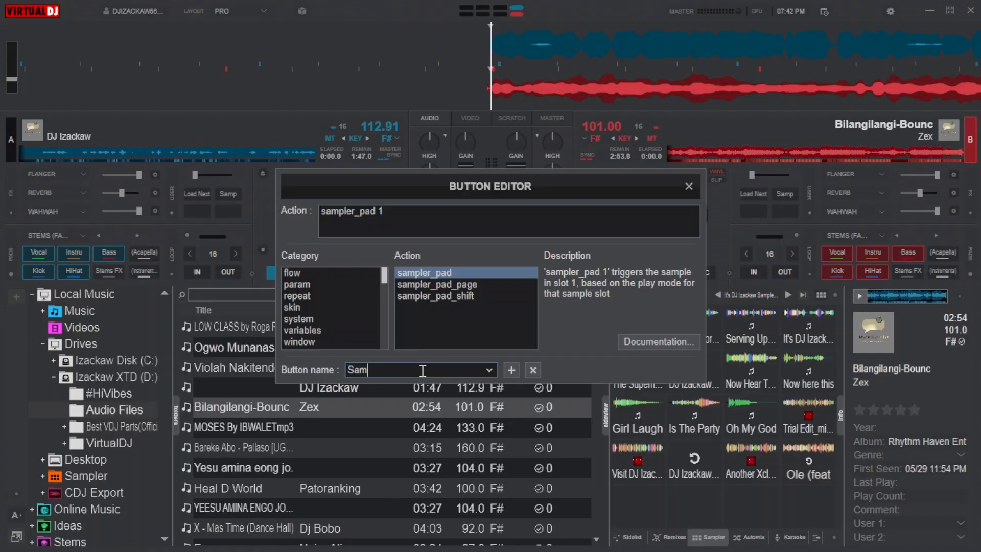
text(pler 1)
click(511, 370)
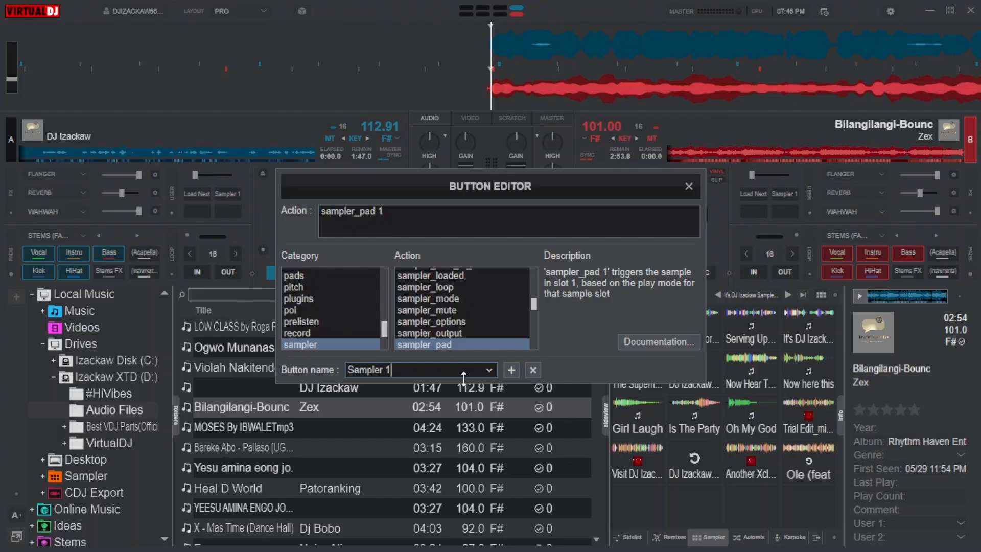
click(689, 186)
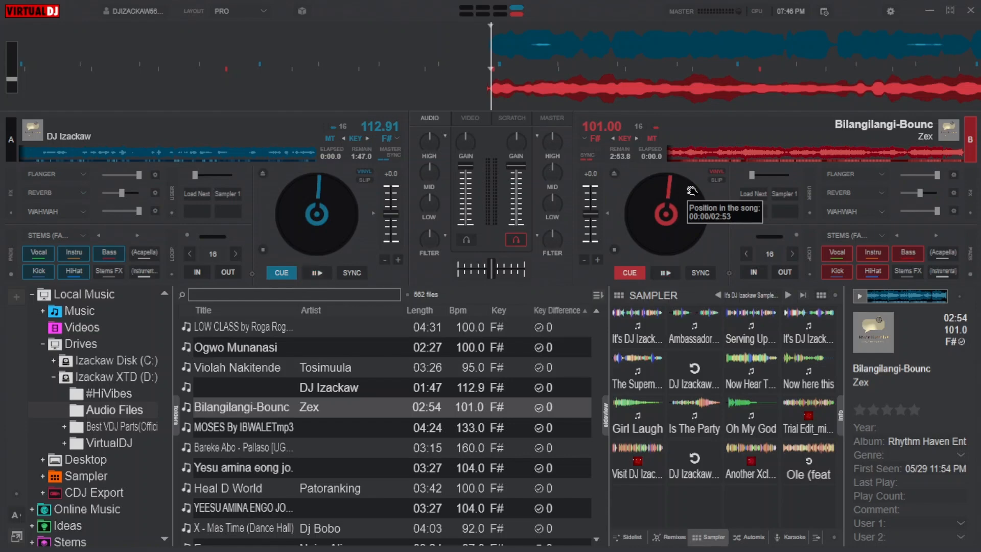
Switch deck B's second custom button to its Play action and trigger it to start the loaded track
click(783, 192)
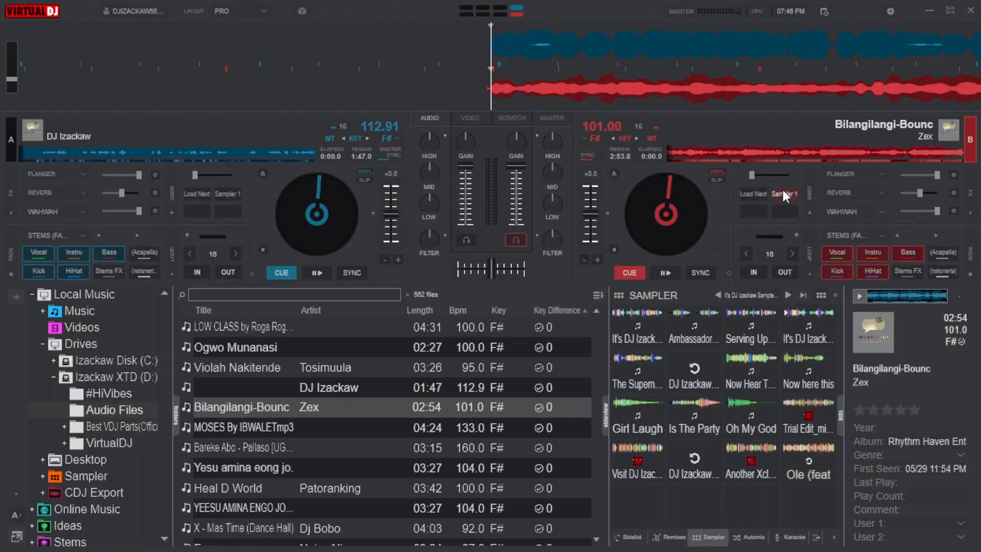
right_click(783, 191)
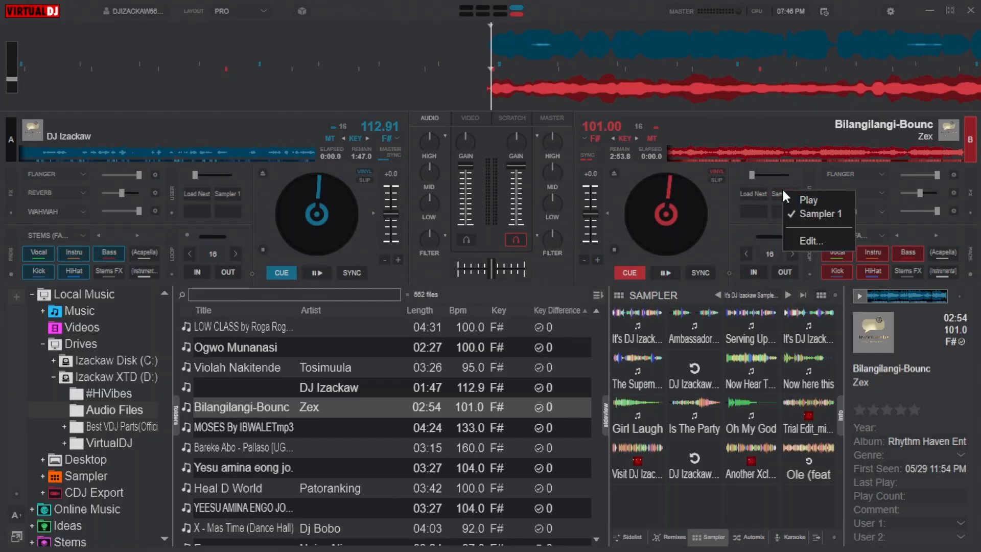
click(807, 199)
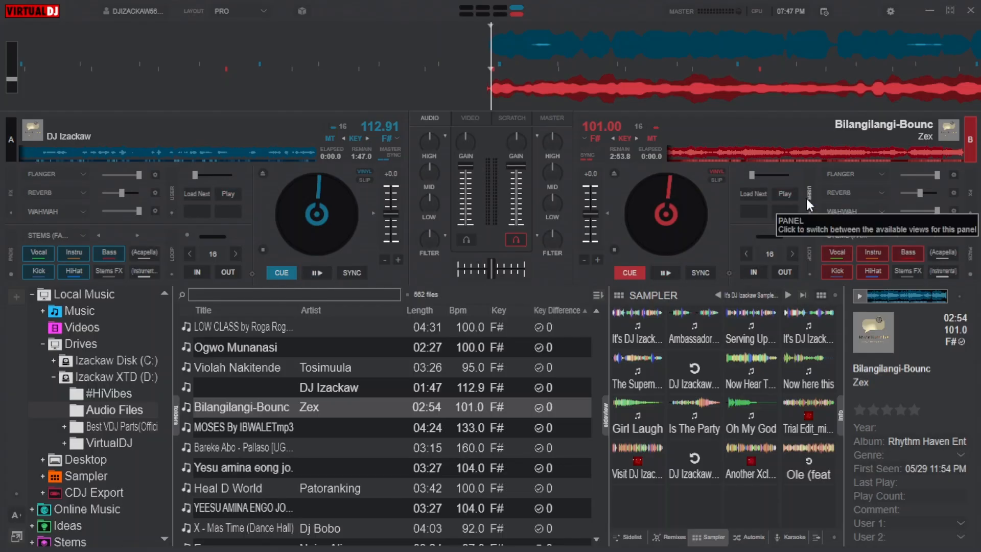
click(789, 195)
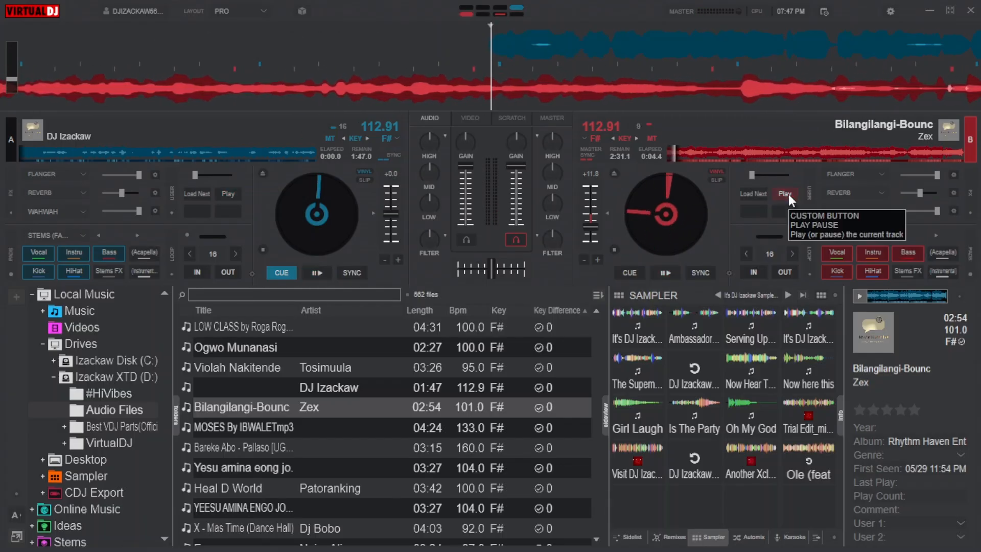
Switch the custom button to Sampler 1 to trigger its sample and return the button to Play
right_click(787, 192)
click(808, 217)
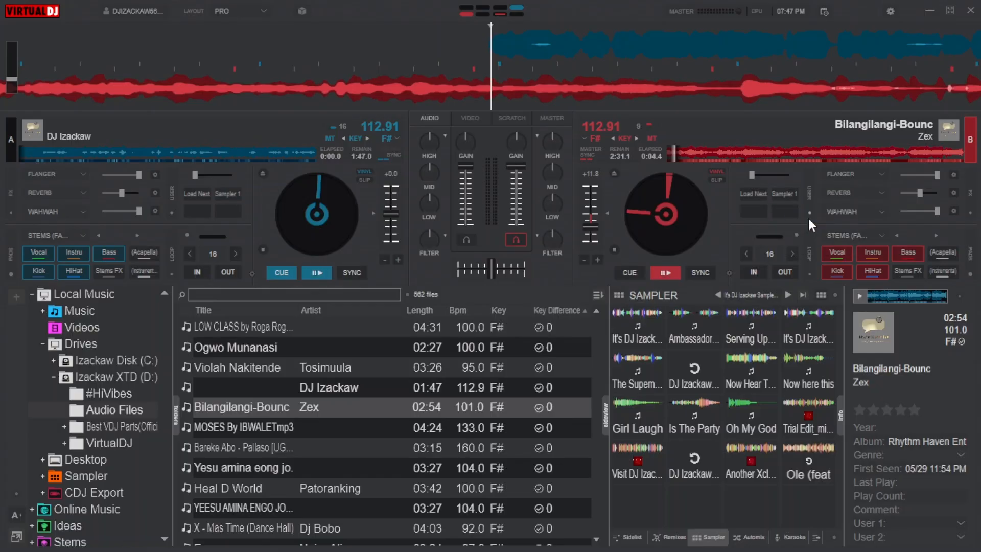
click(779, 193)
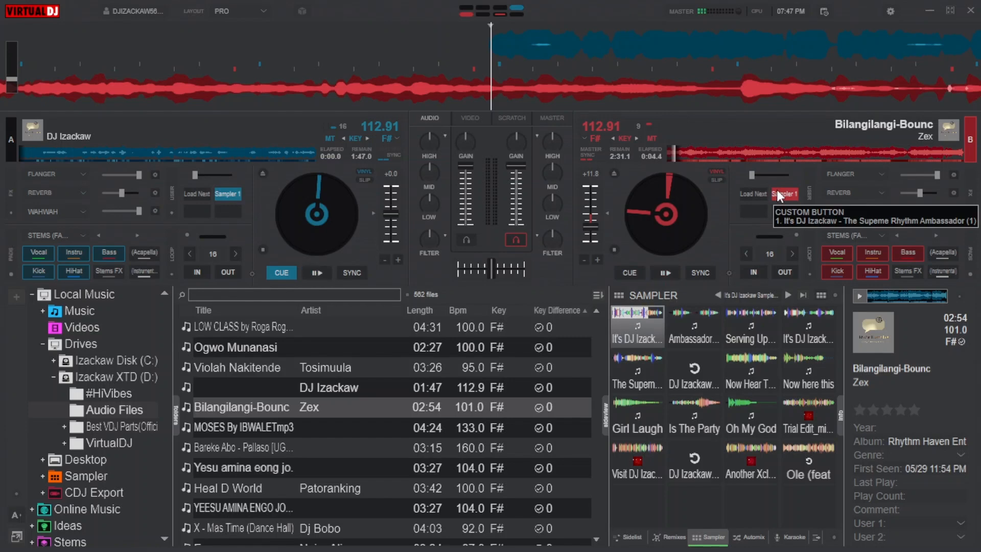
right_click(778, 193)
click(790, 198)
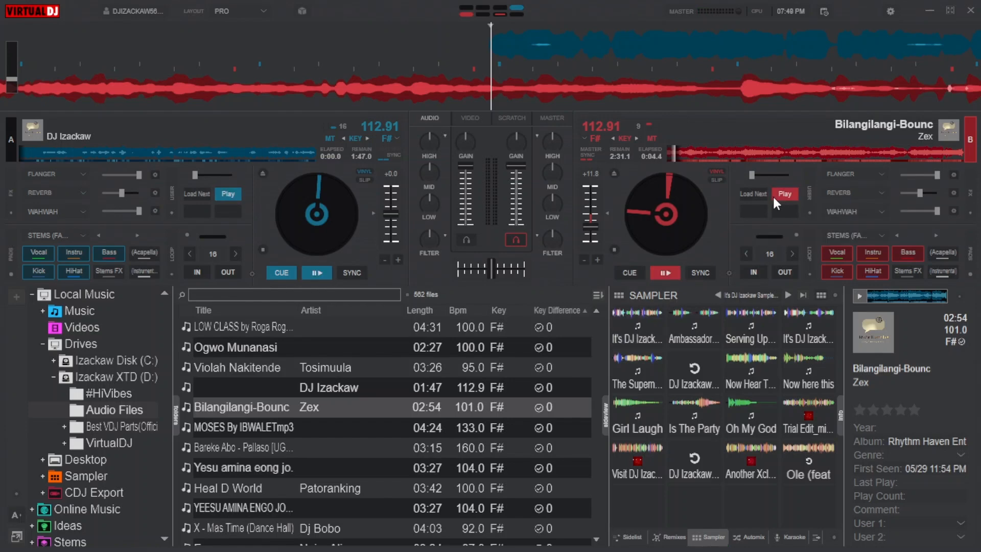
Review the Load Next button's action and name in the button editor and close it
right_click(757, 193)
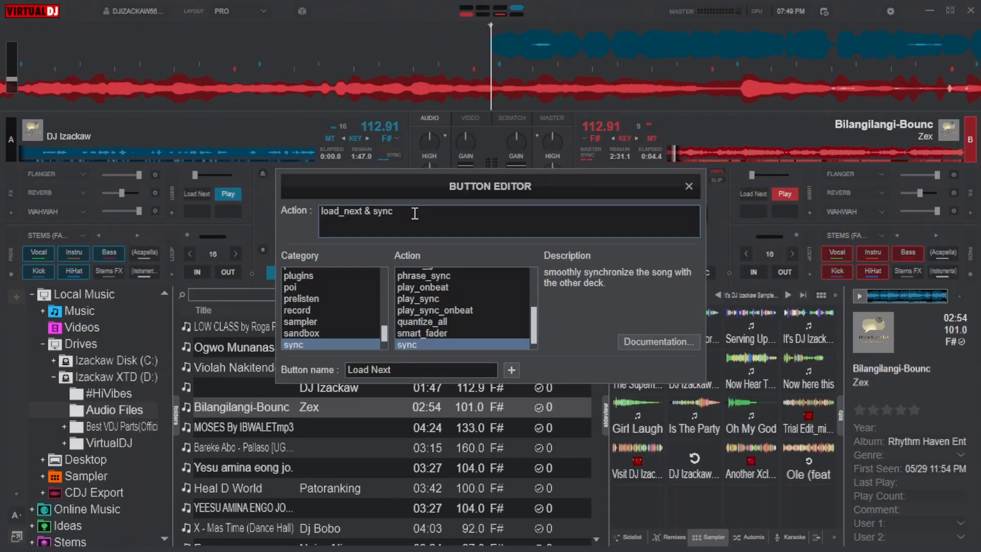
click(414, 370)
click(689, 186)
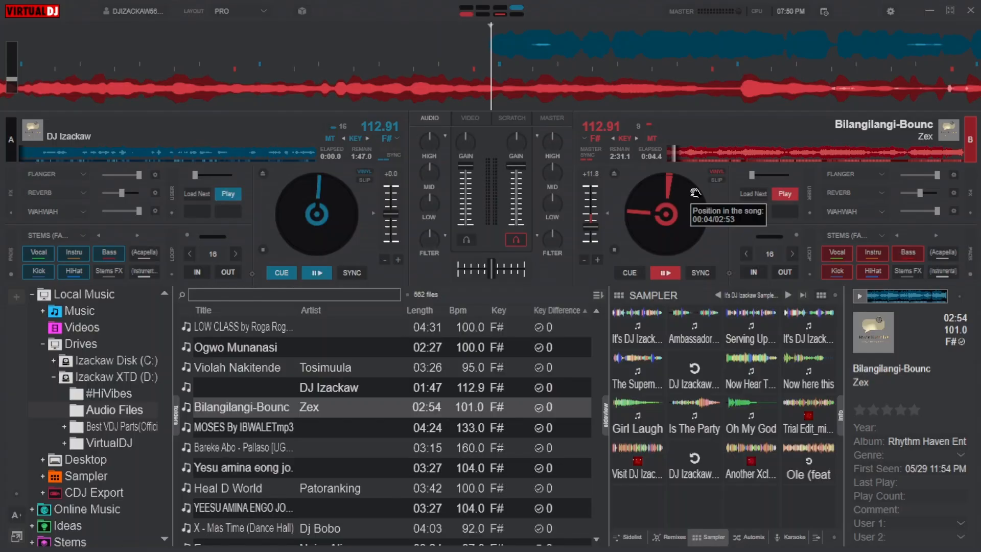
Map keyboard key 1 to custom_button 1 in the advanced keyboard mapping editor by picking deck A's Load Next button
click(891, 12)
click(188, 197)
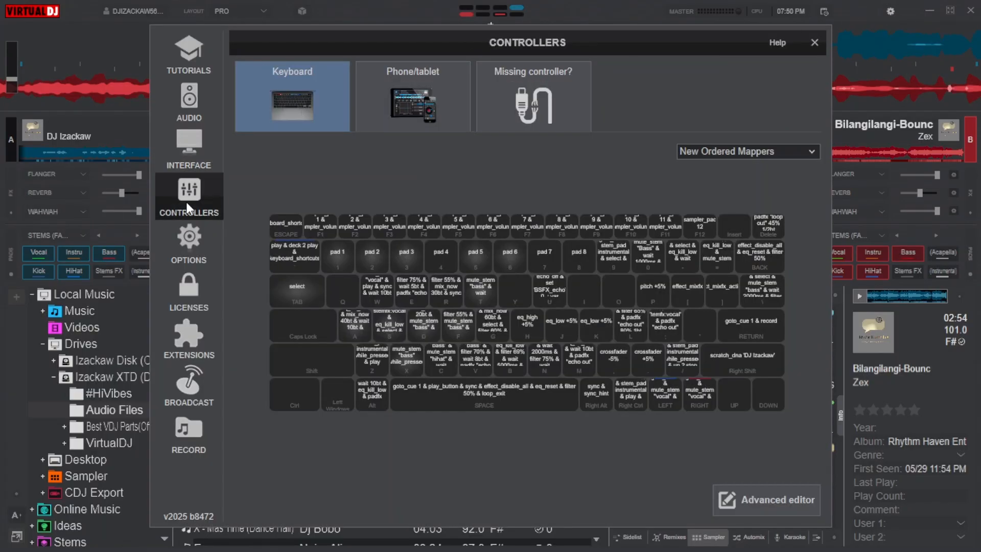
click(759, 499)
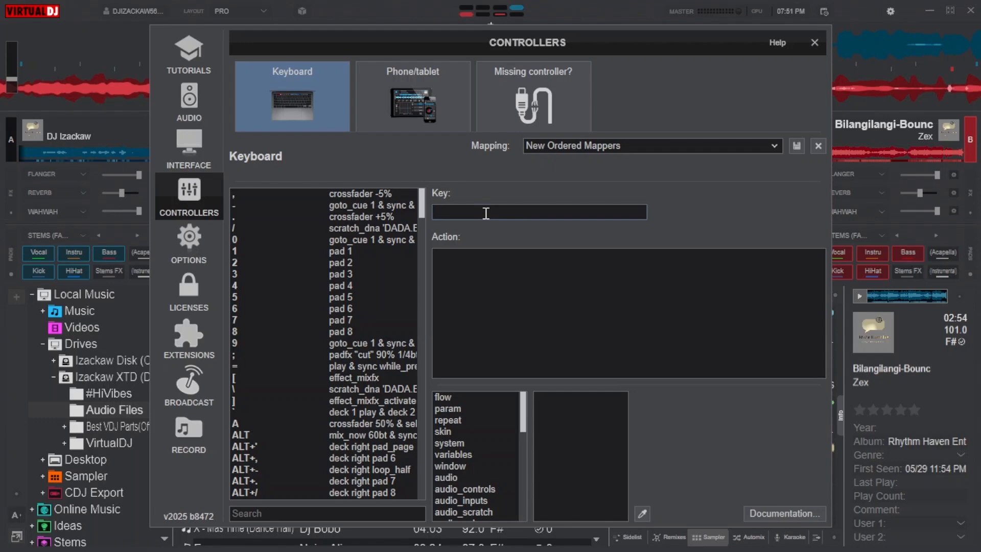
text(1)
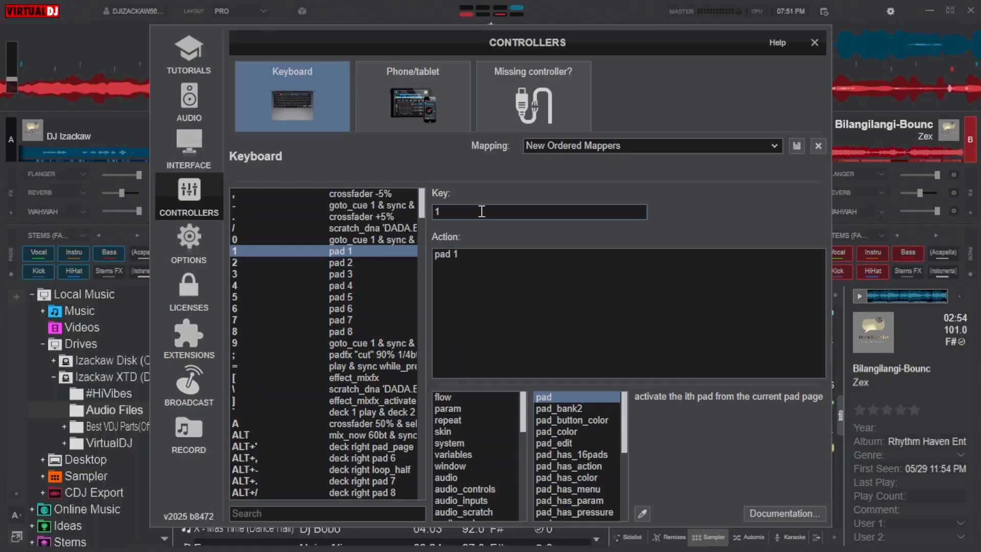
click(645, 513)
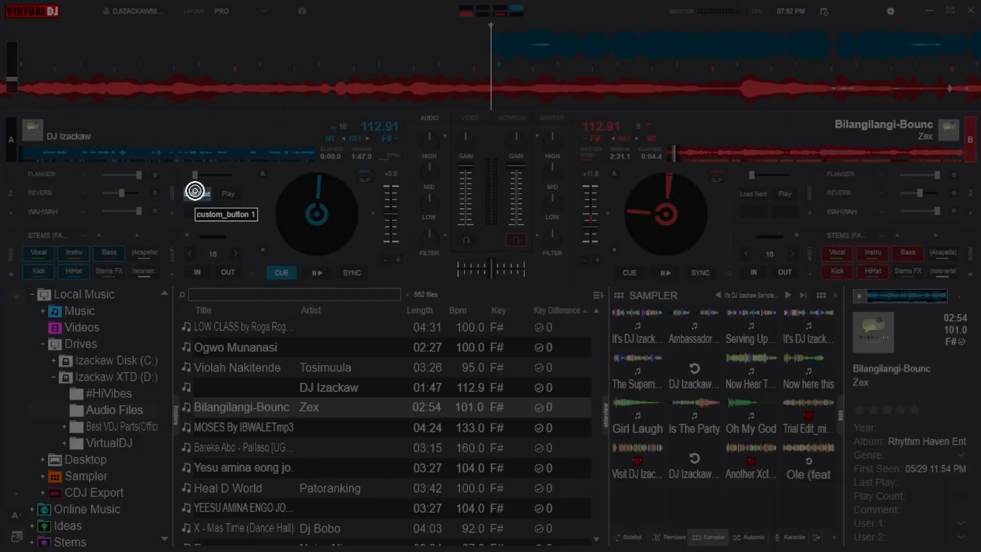
click(195, 190)
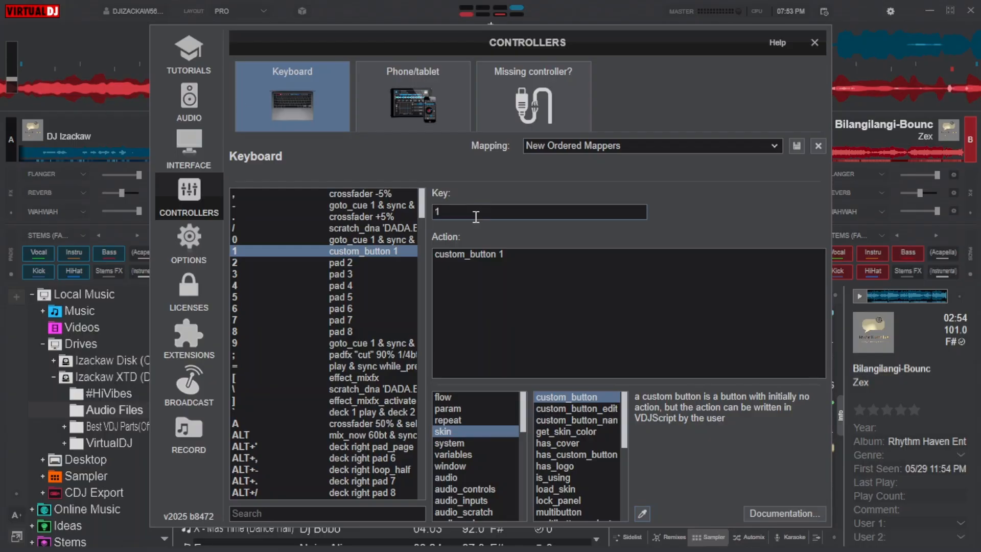
Map keyboard key 2 to custom_button 2 by picking deck A's Play button, and close the controller settings
key(2)
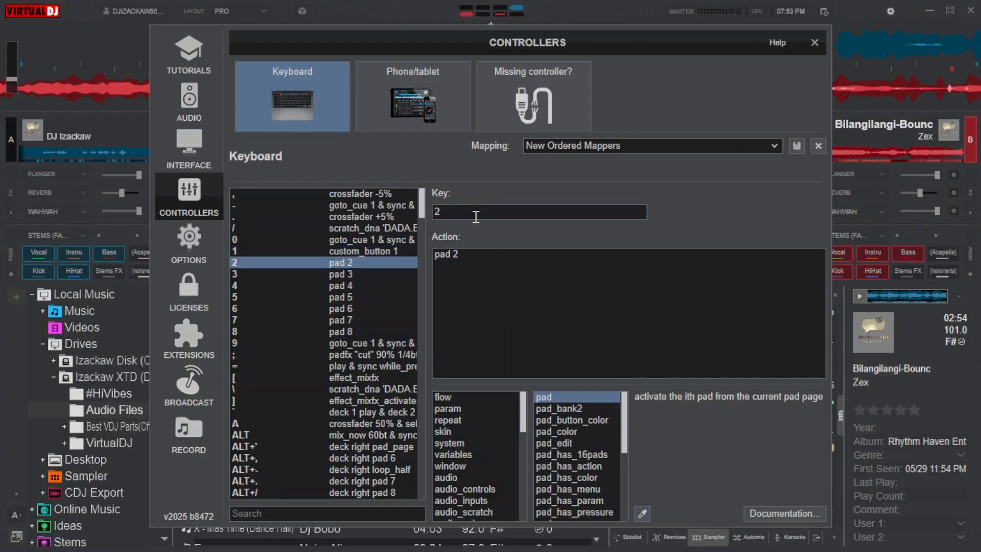
click(643, 513)
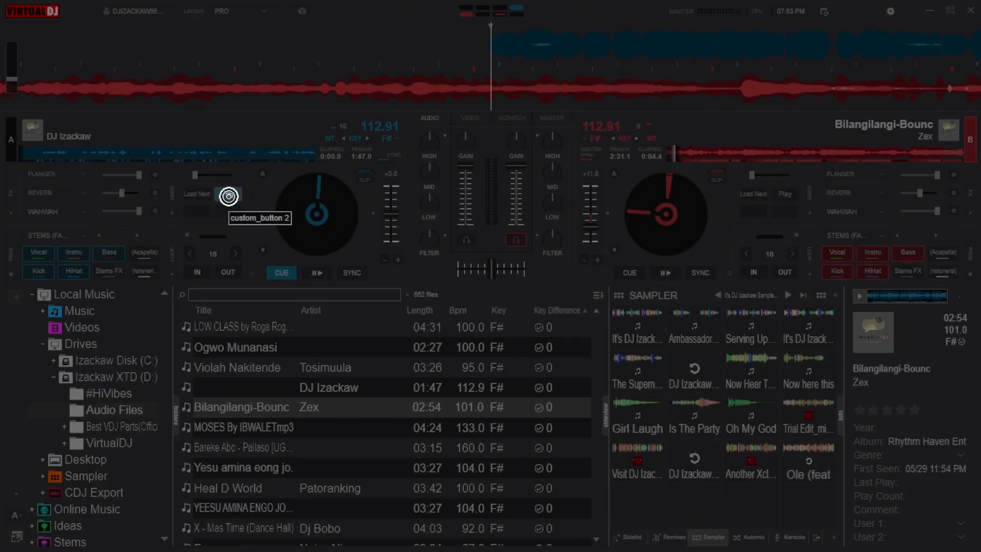
click(226, 198)
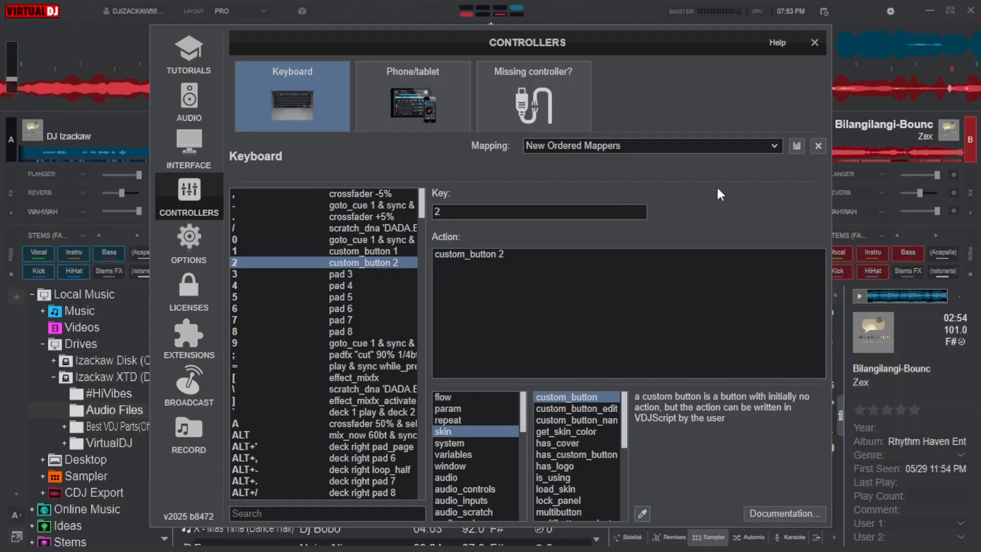
click(815, 43)
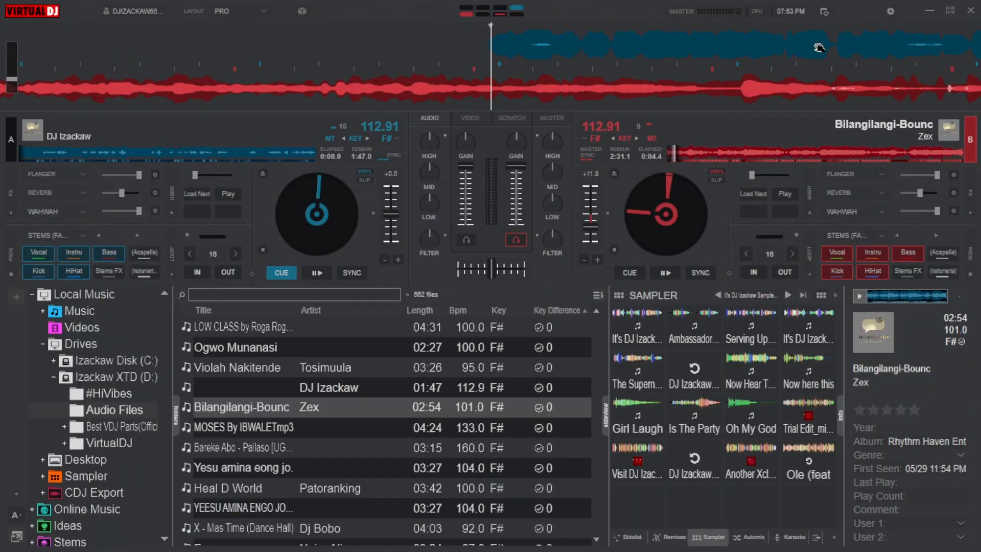
Make deck A the active deck and load the next track in the file list, Bareke Abo, onto it
click(16, 131)
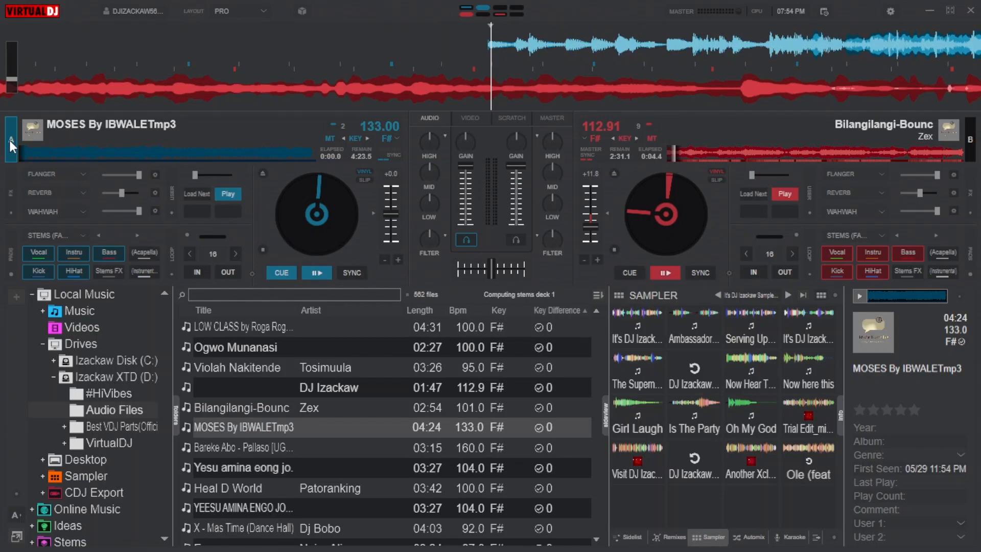
key(Down)
key(Left)
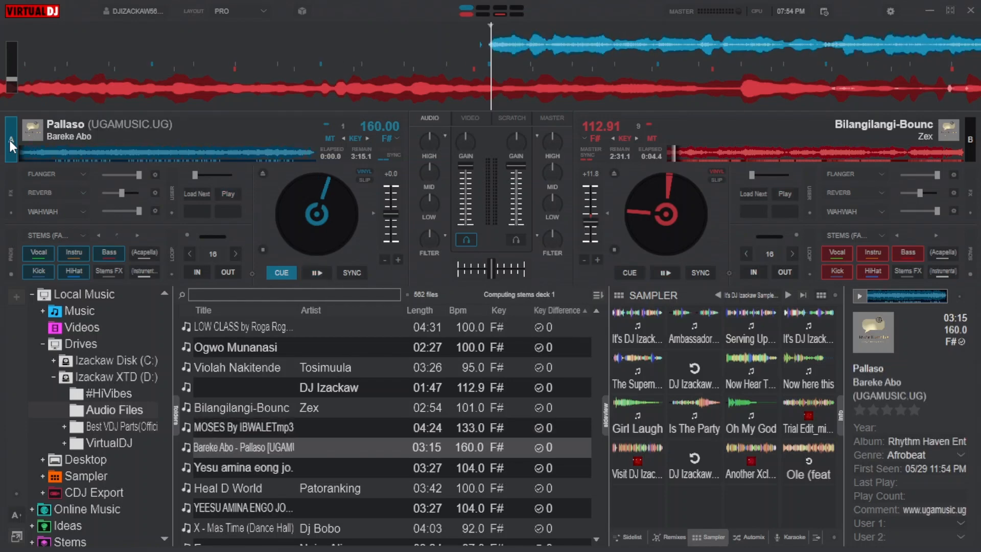